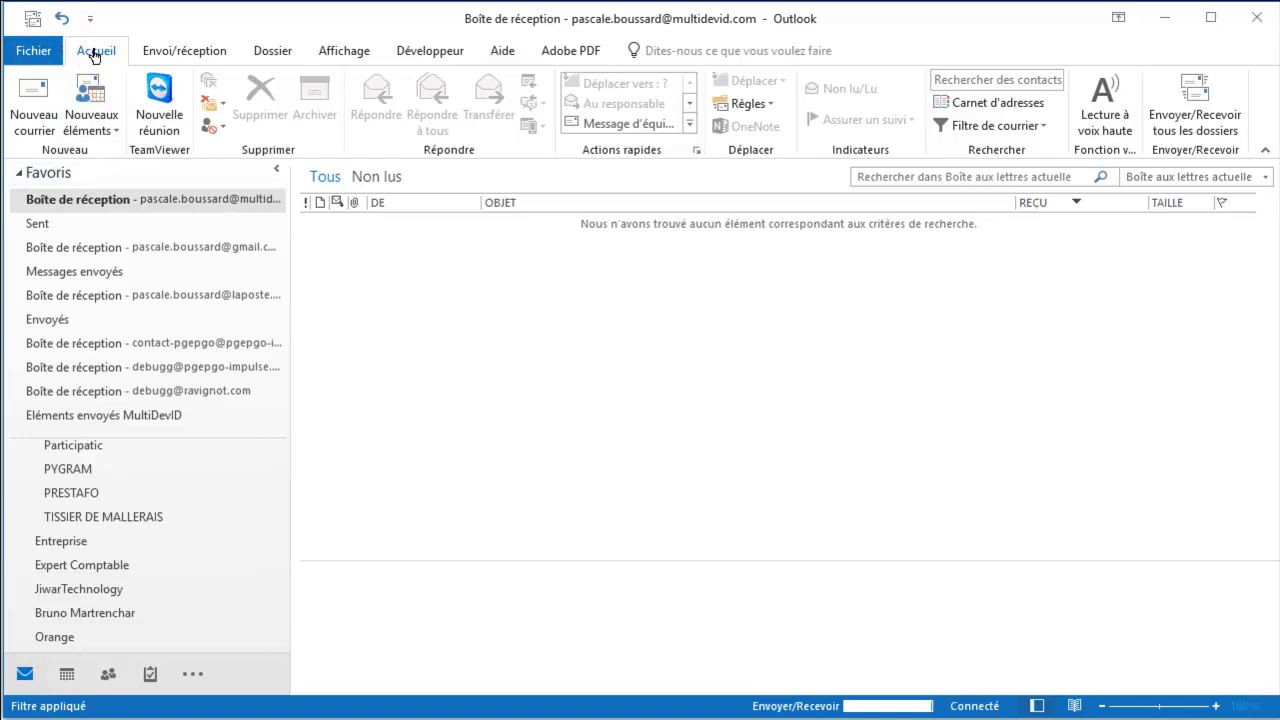
Step: Start a new message based on stationery and bring up the choice of themes
click(100, 137)
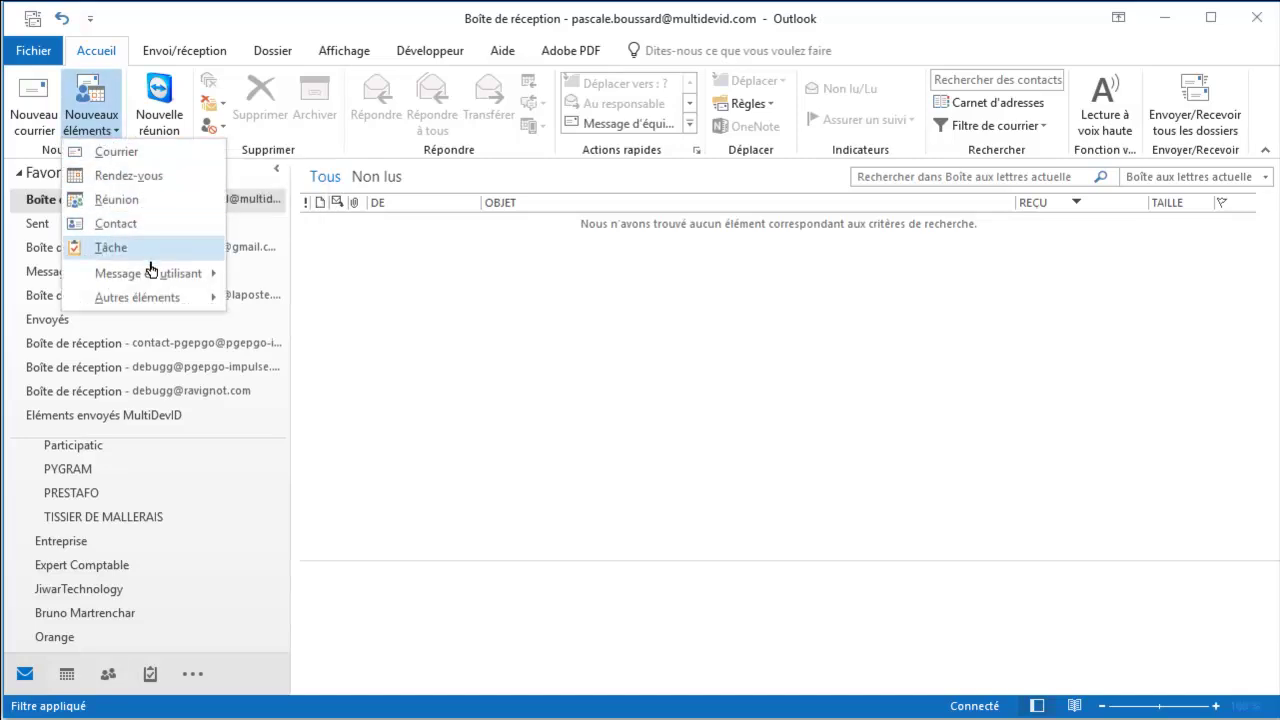
mouse_move(147, 278)
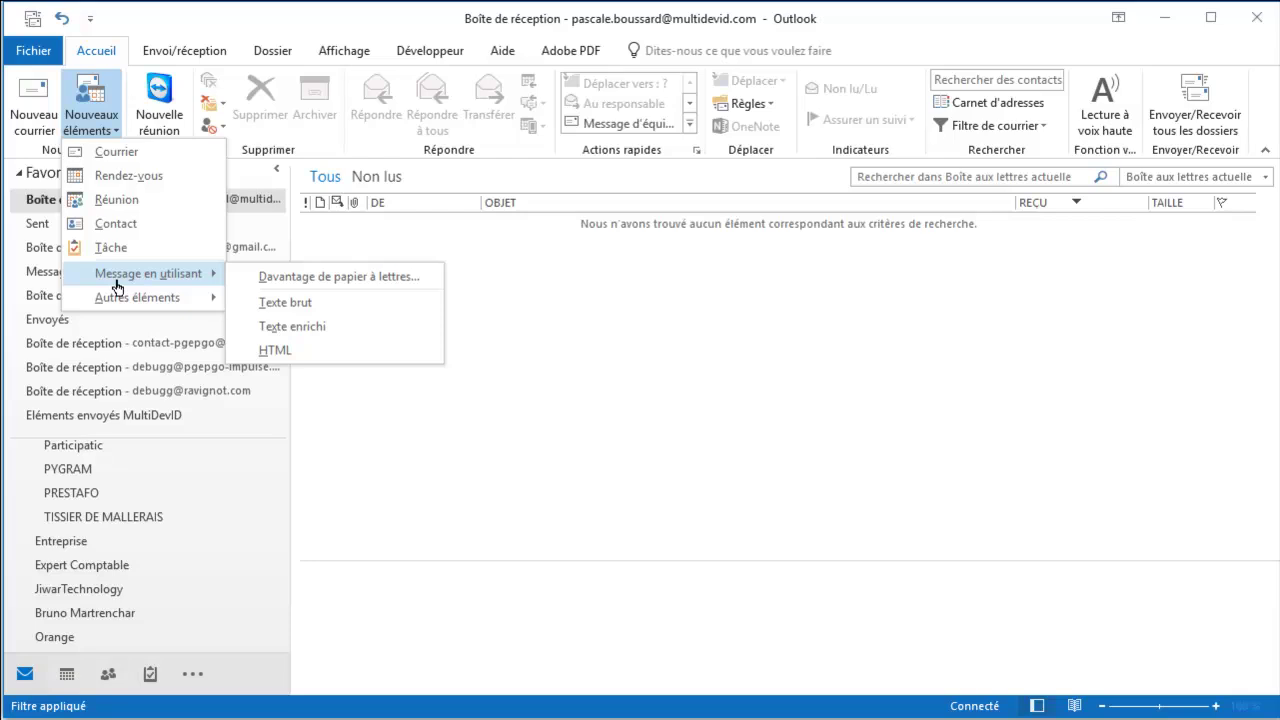
click(327, 283)
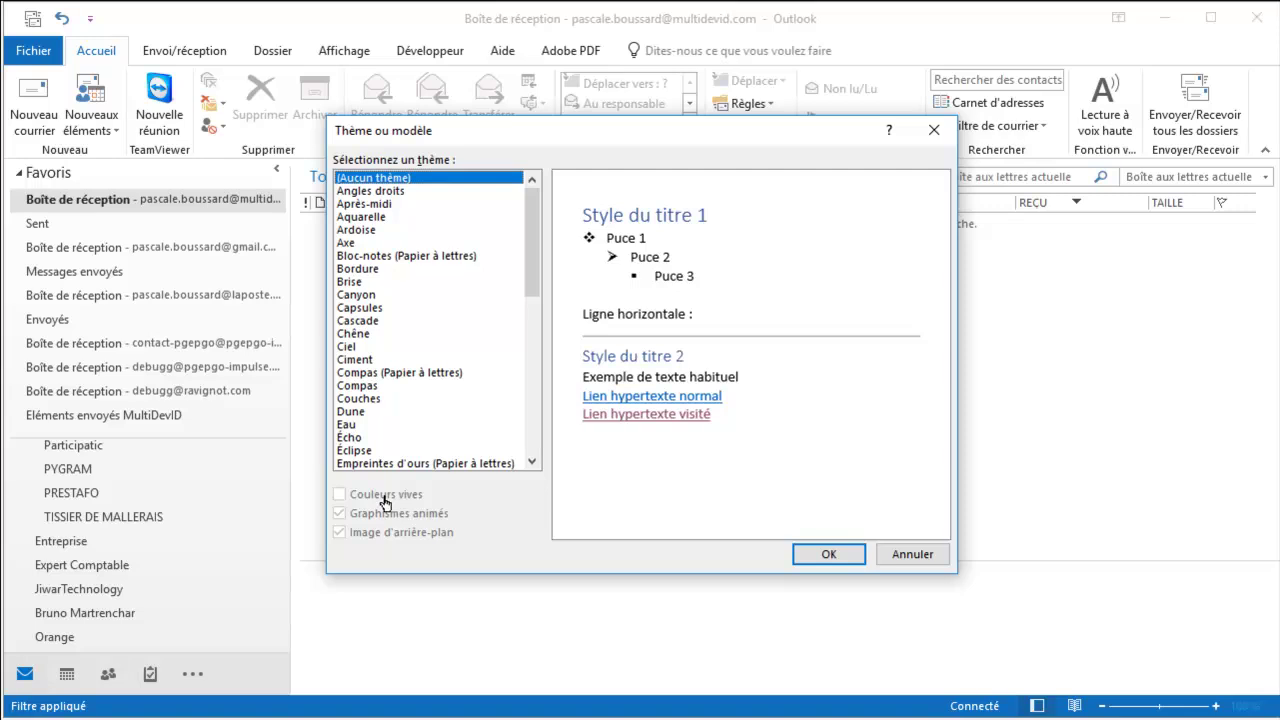
mouse_move(531, 254)
mouse_down()
mouse_move(514, 429)
mouse_move(545, 247)
mouse_up()
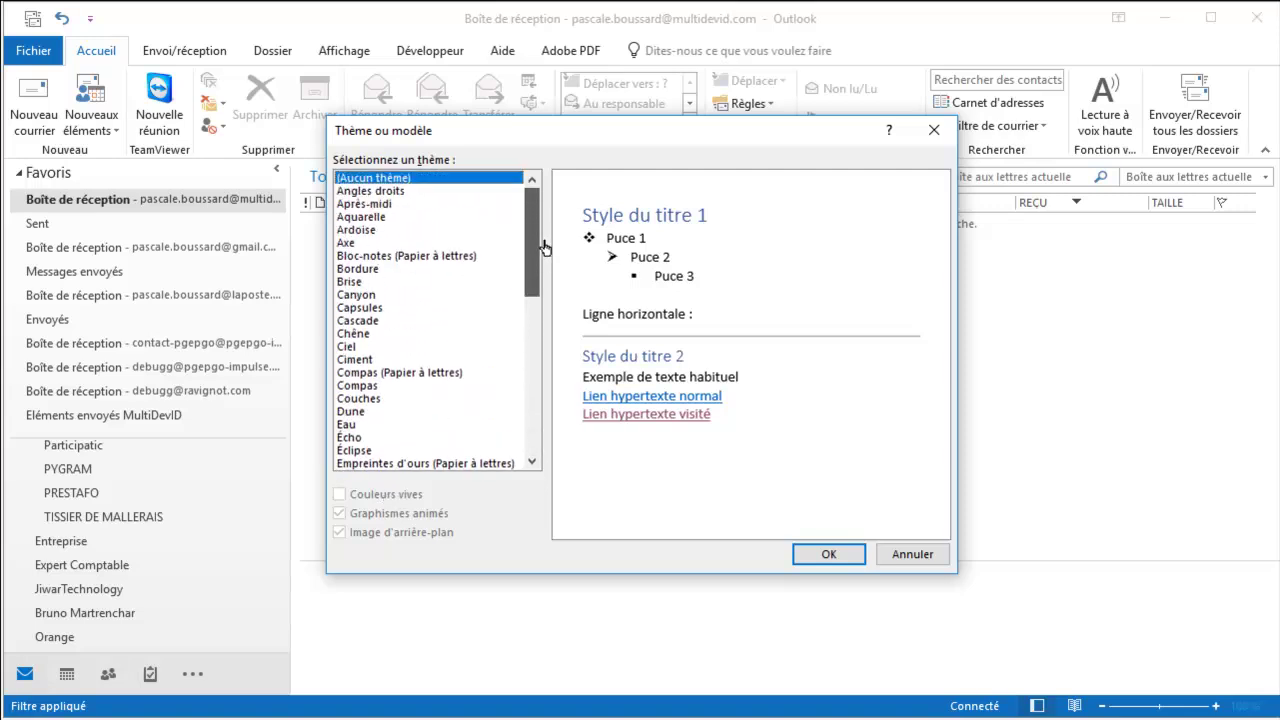
Step: Preview the Canyon and Chêne themes, comparing Chêne with and without vivid colours
click(362, 294)
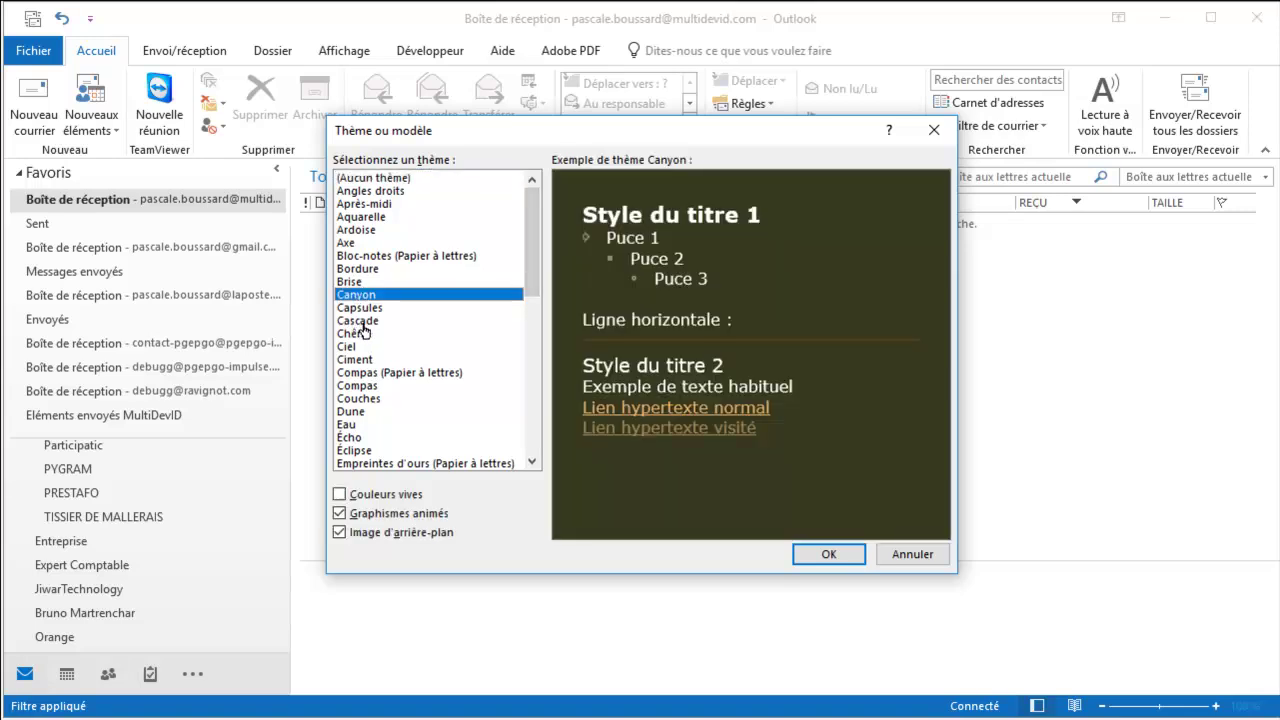
click(357, 335)
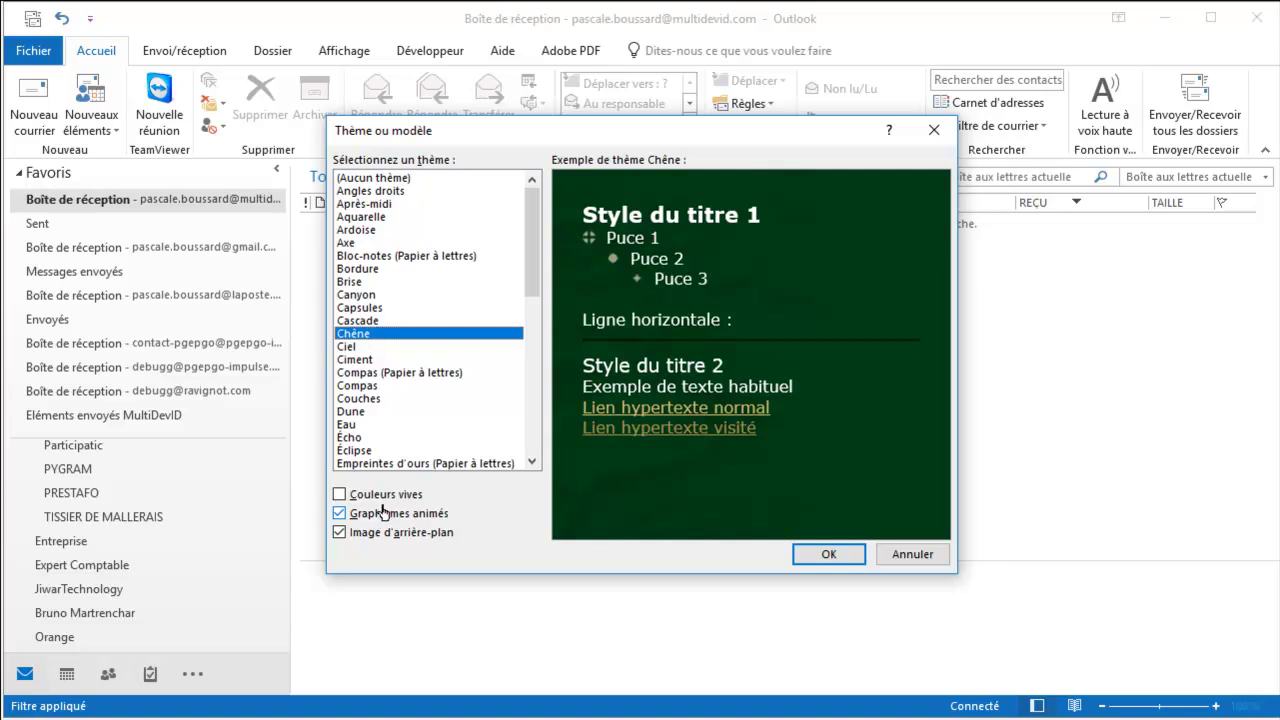
click(340, 496)
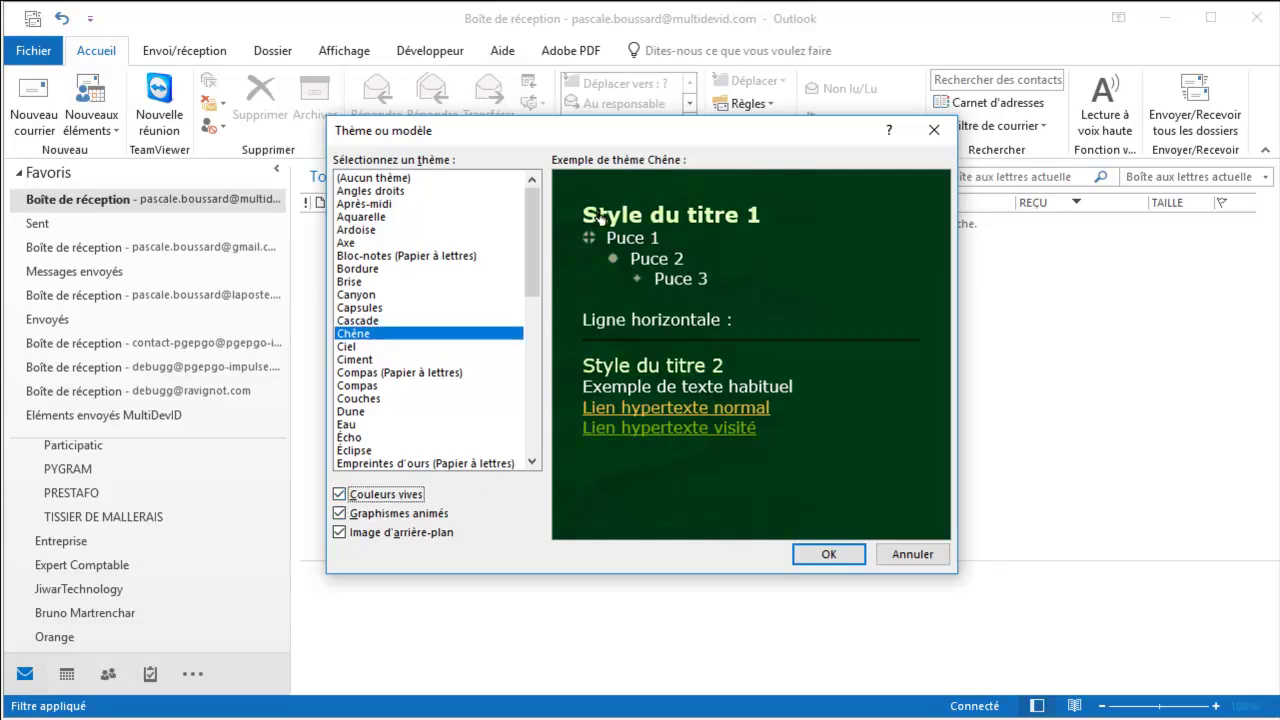
click(340, 494)
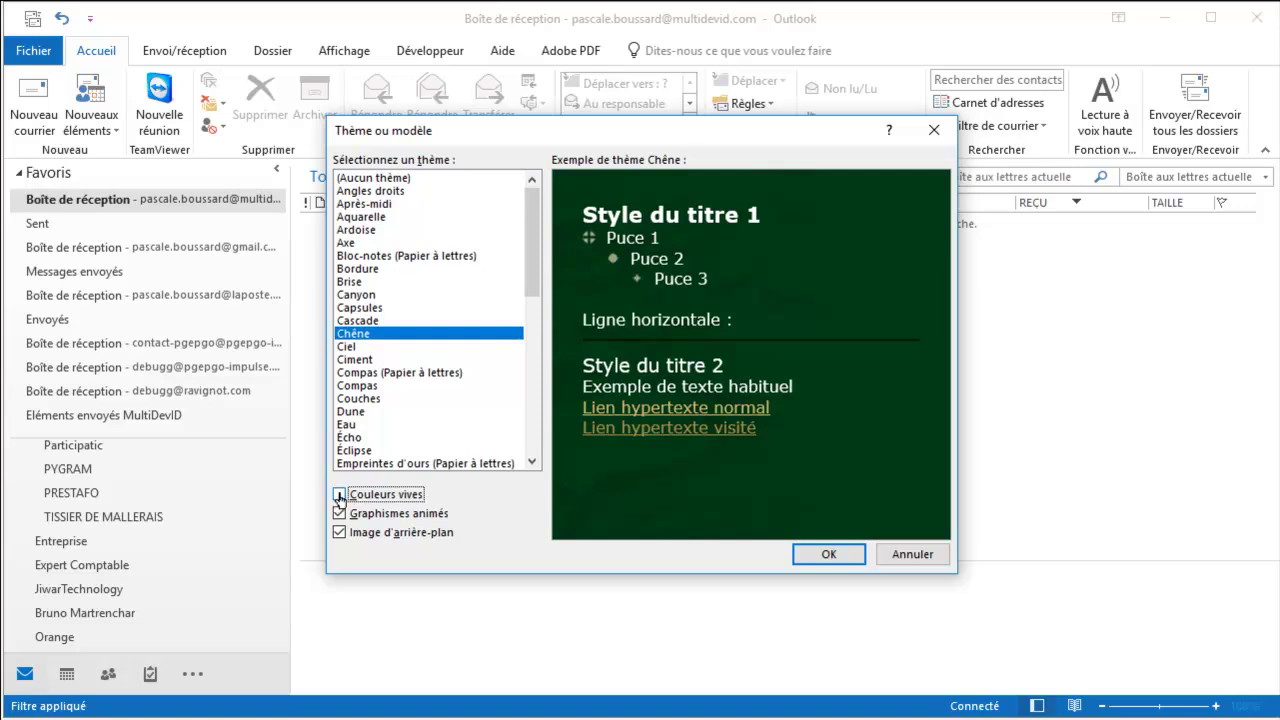
click(340, 496)
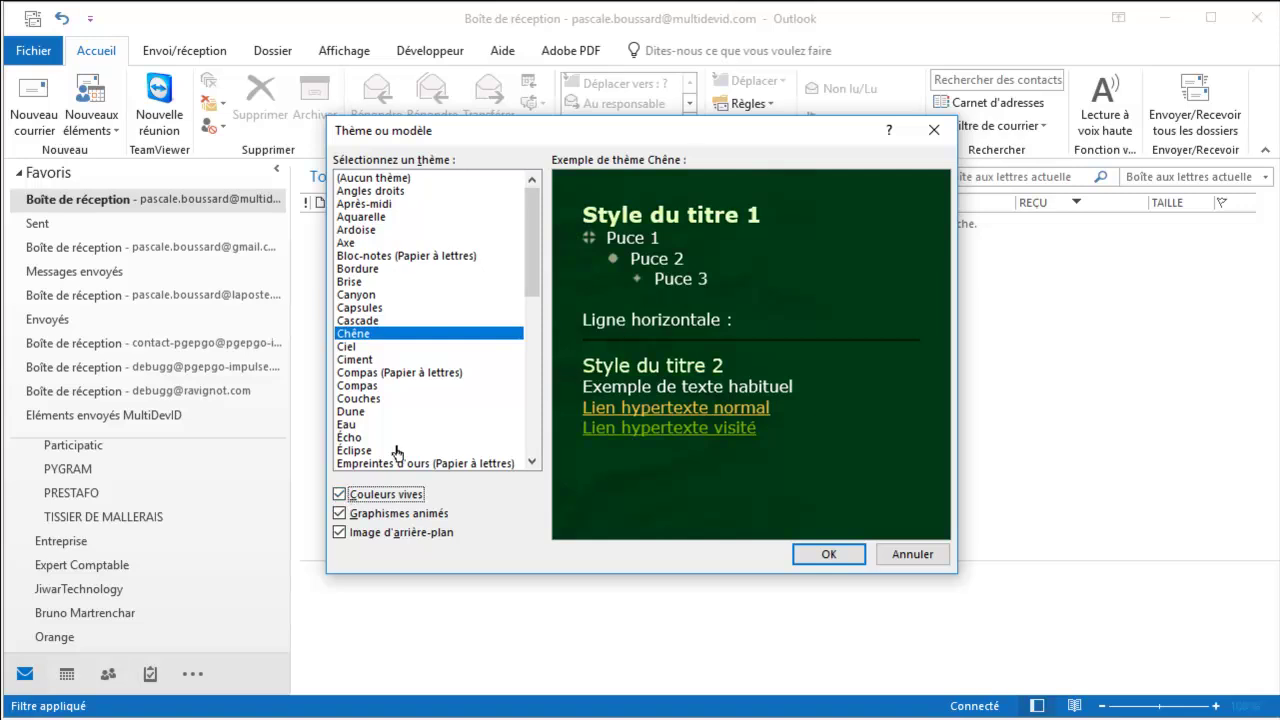
click(340, 494)
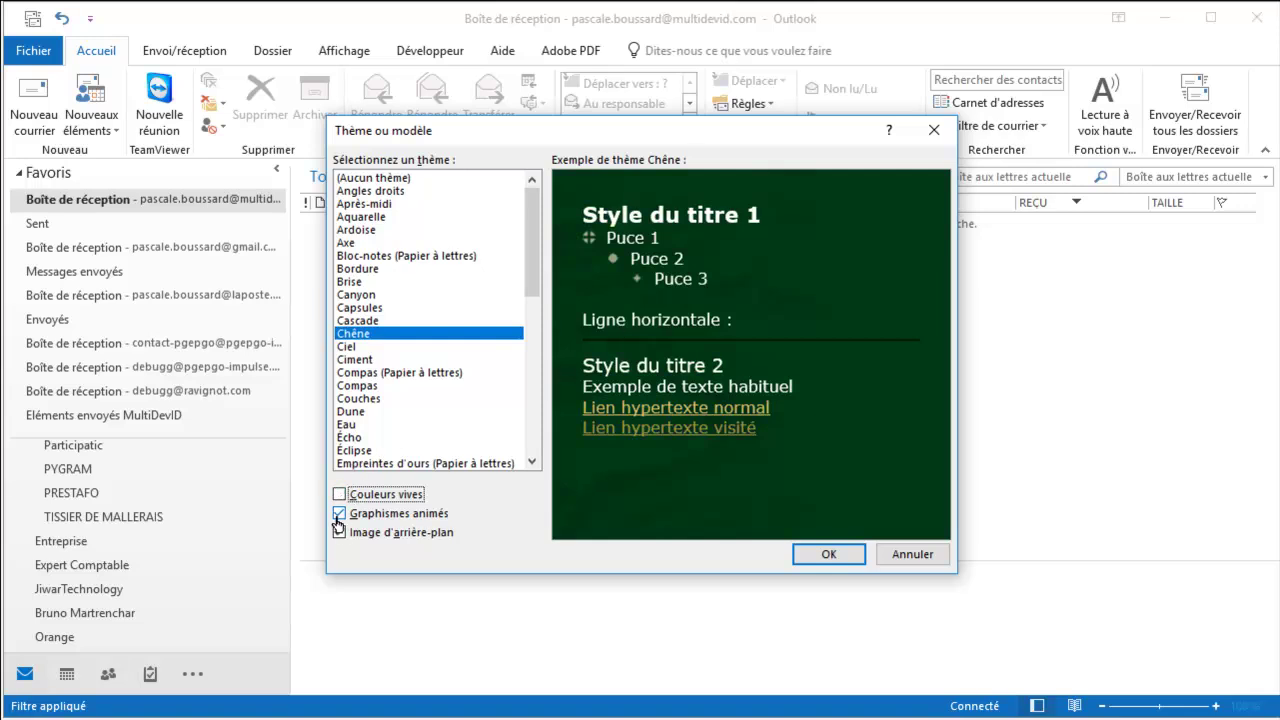
Step: Try the Chêne theme with animated graphics and the background image switched off and back on
click(339, 515)
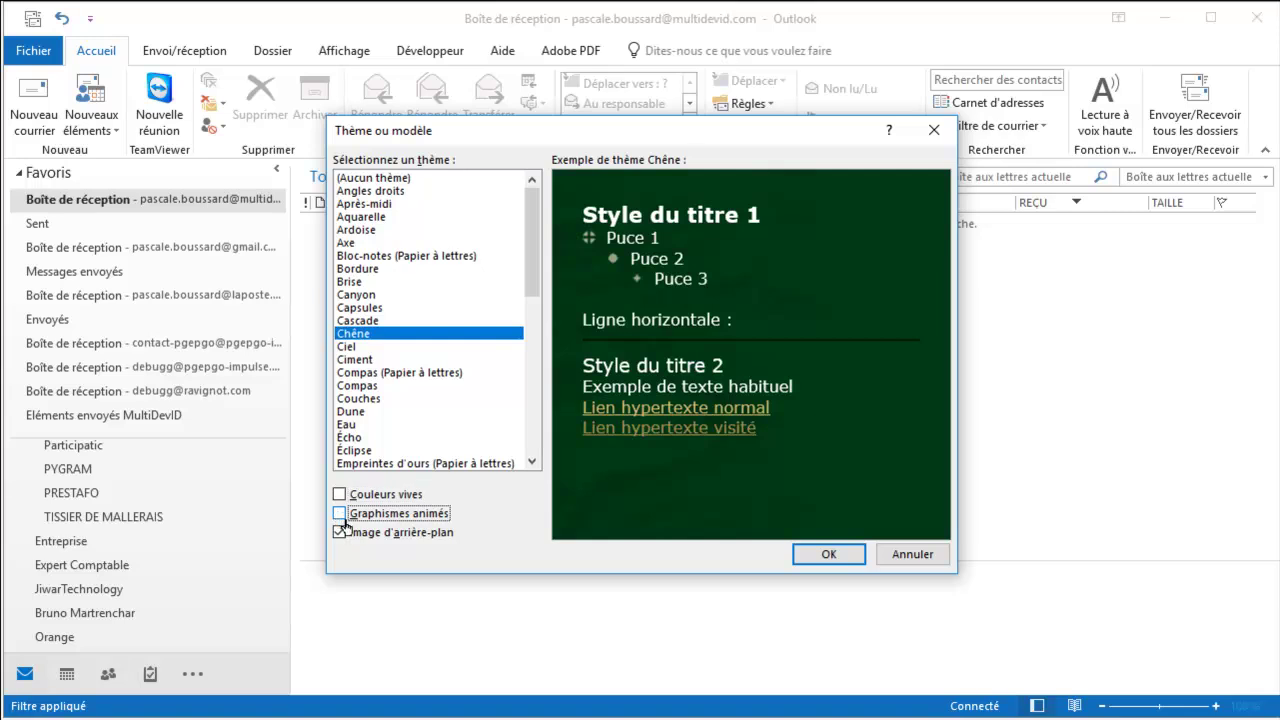
click(339, 515)
click(339, 533)
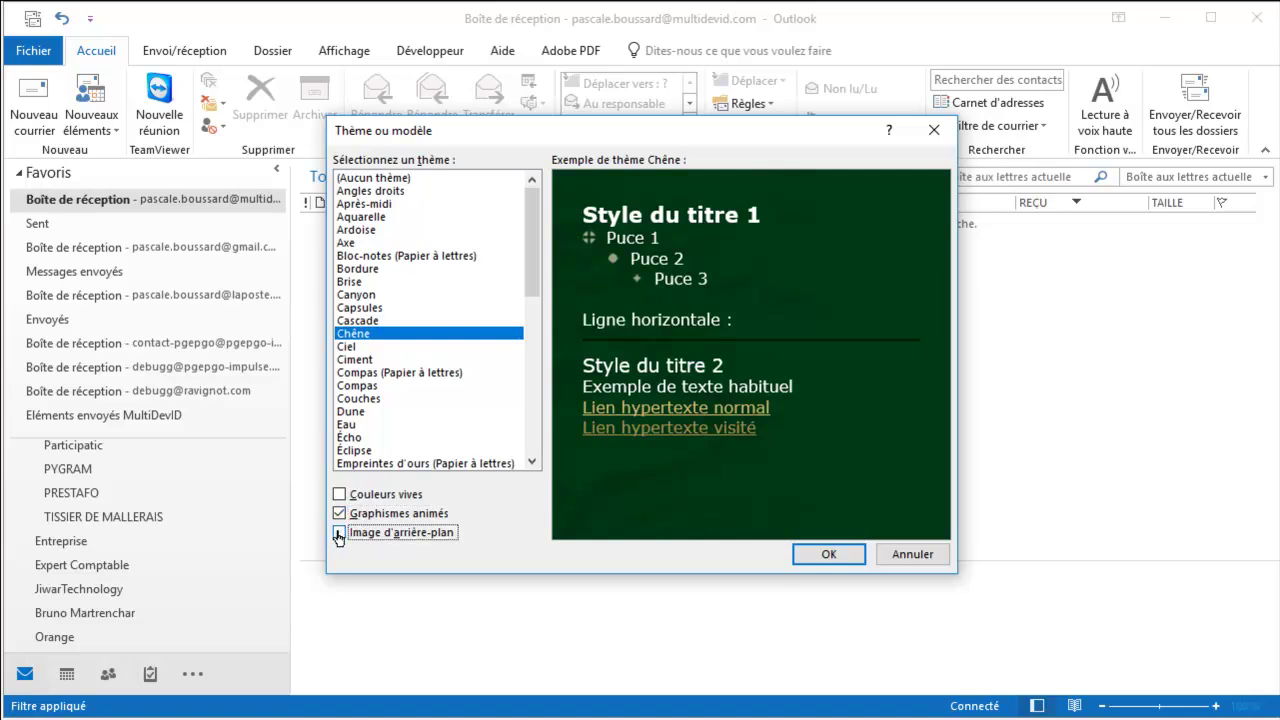
click(339, 533)
click(339, 533)
click(339, 533)
Step: Preview the Ardoise theme with and without its background image
click(364, 231)
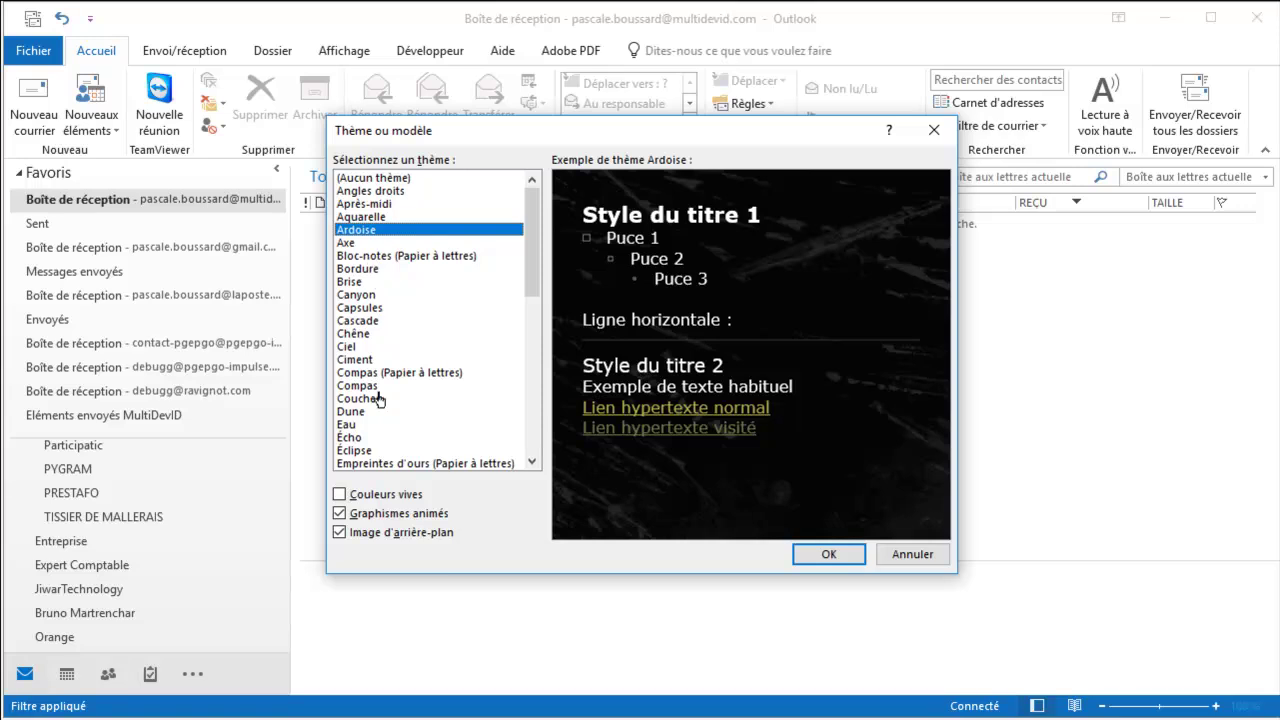
click(339, 533)
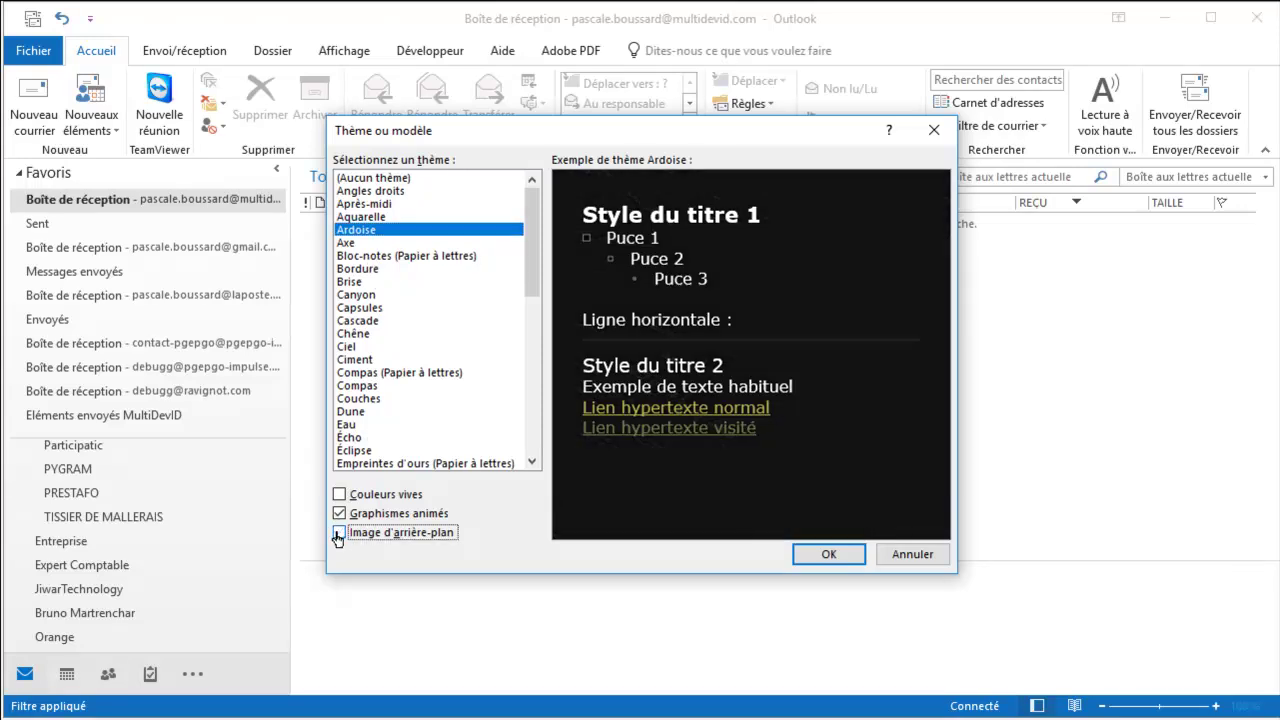
click(339, 533)
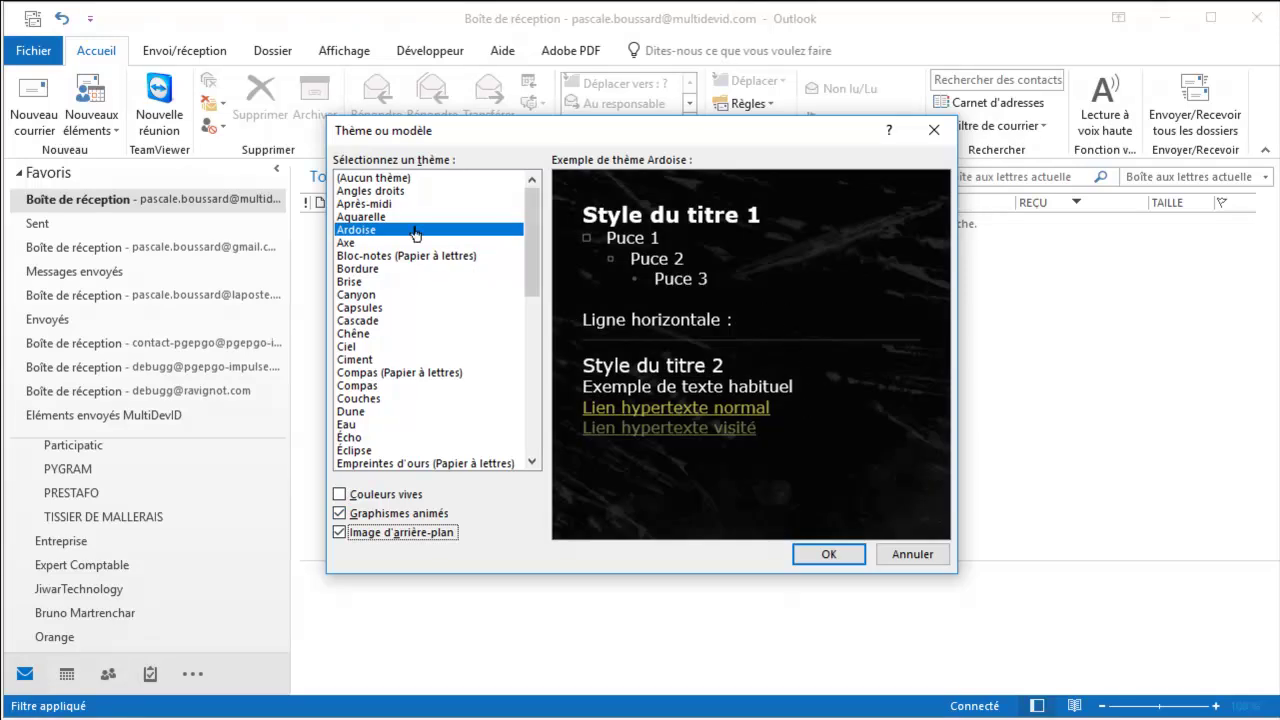
Step: Create the message with the Après-midi theme, using vivid colours, animated graphics and the background image
click(376, 206)
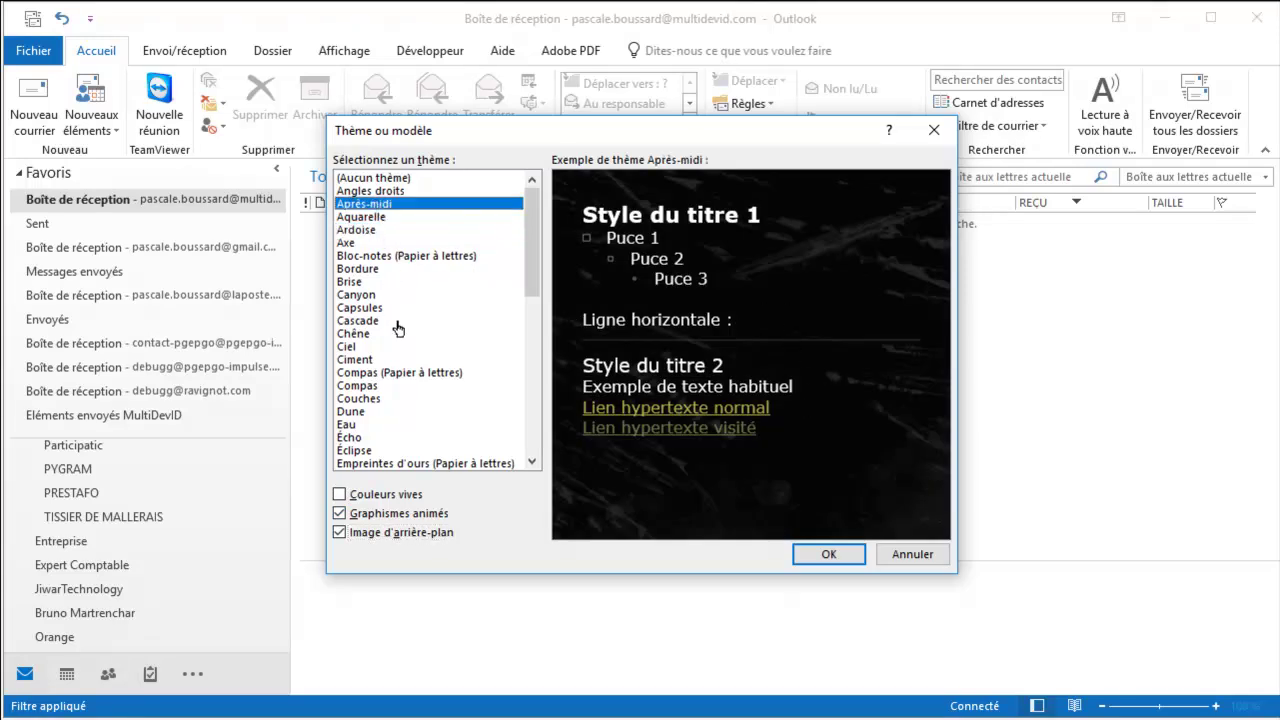
click(341, 534)
click(340, 534)
click(339, 494)
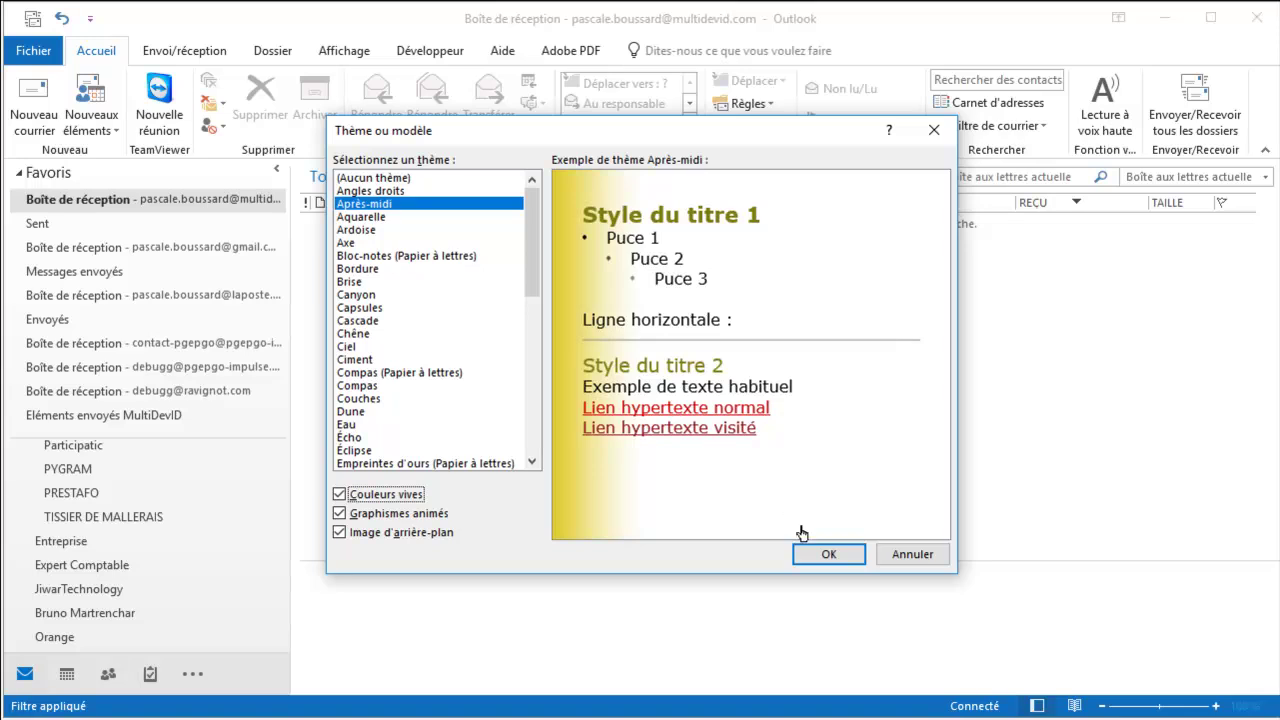
click(826, 555)
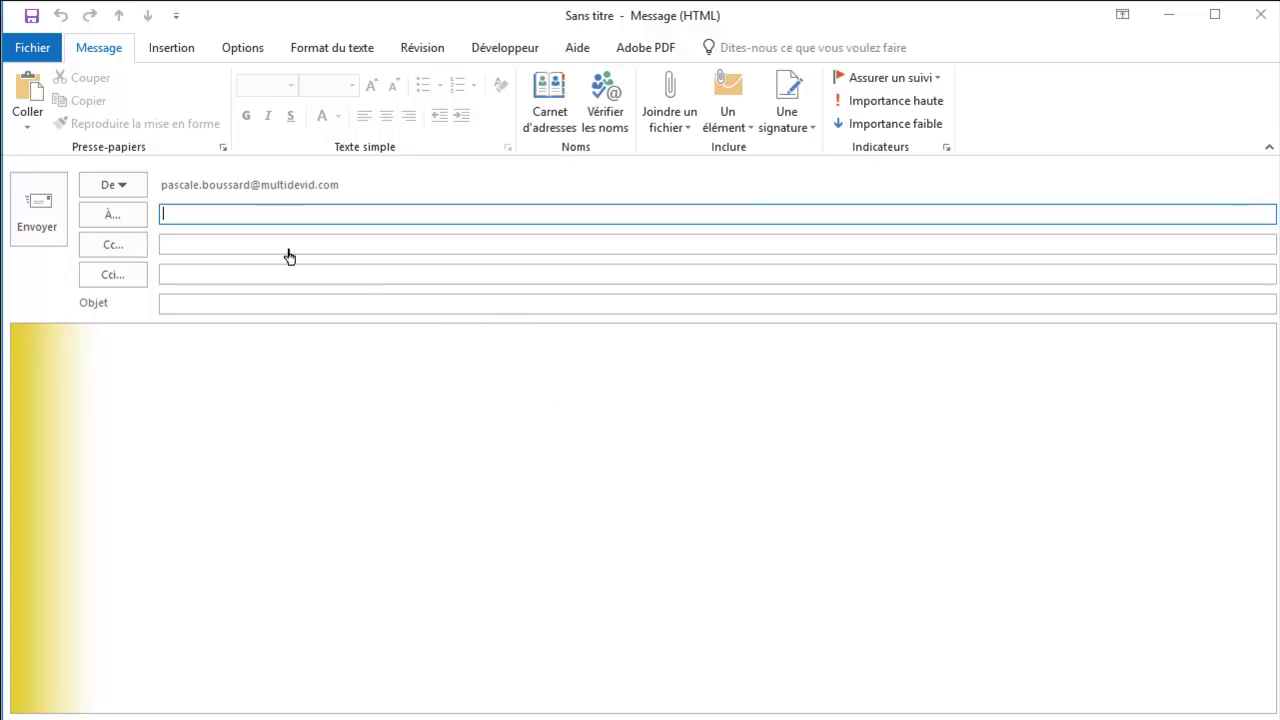
Step: Write "Bonjour," in the message body, followed by the line "Vous êtes invité à suivre cette formation Outlook :"
click(133, 352)
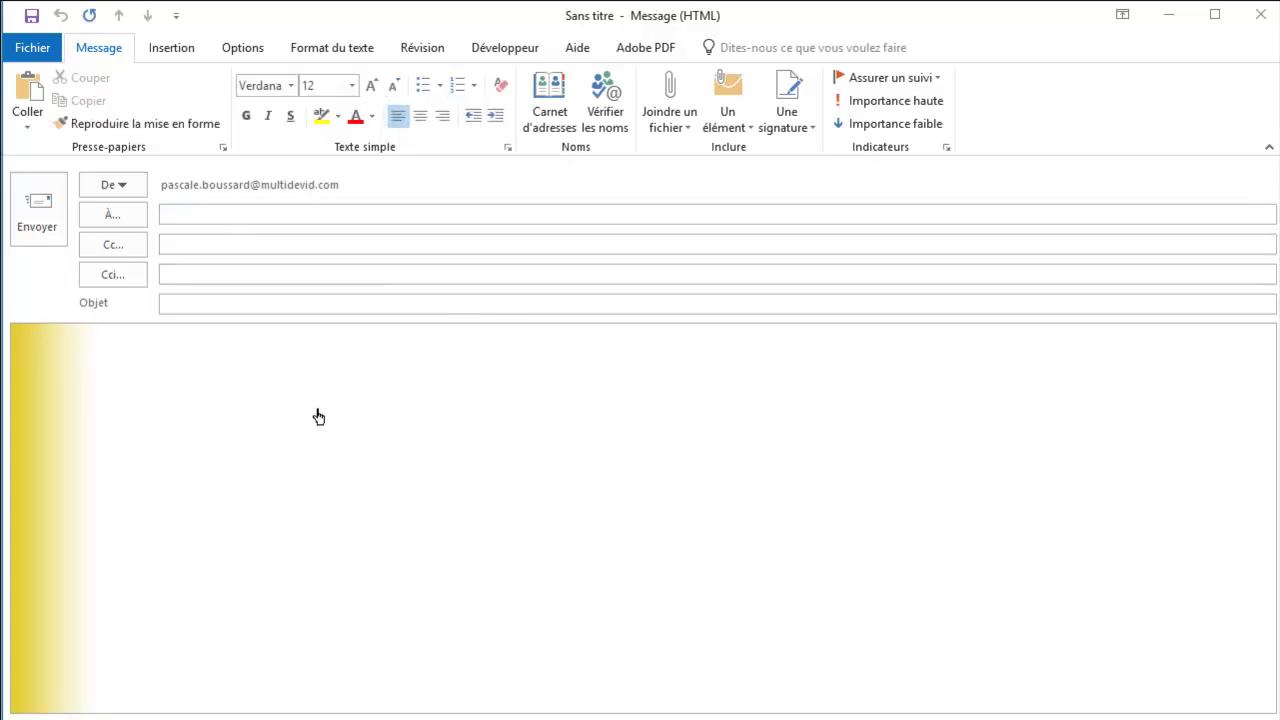
text(Bonjour ;,)
text(ou)
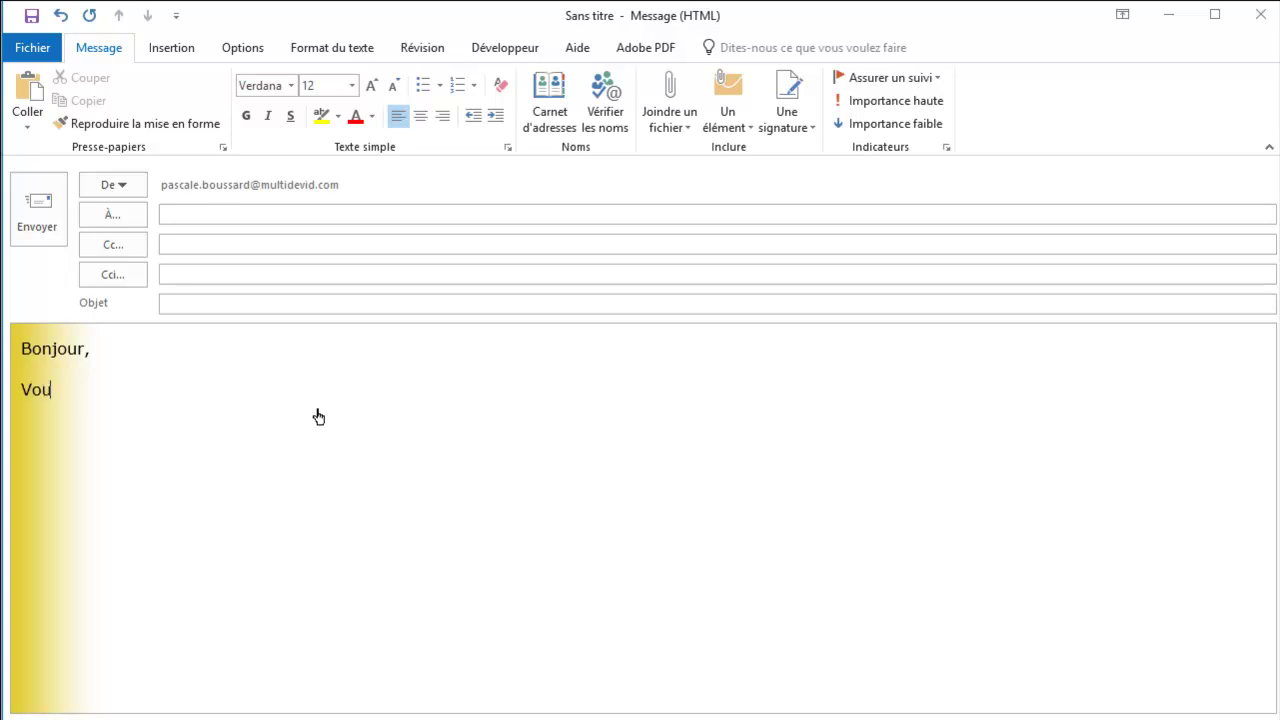
text(s êtes inviré à s)
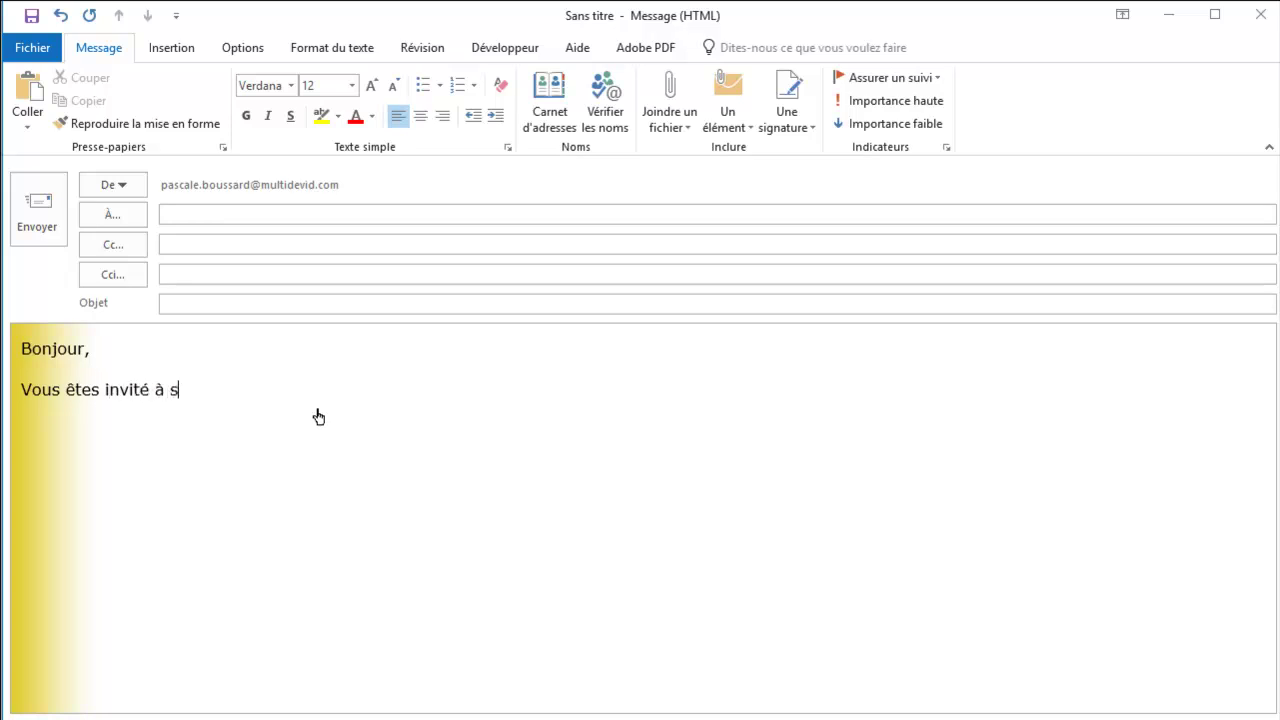
text(uivre cette formatio)
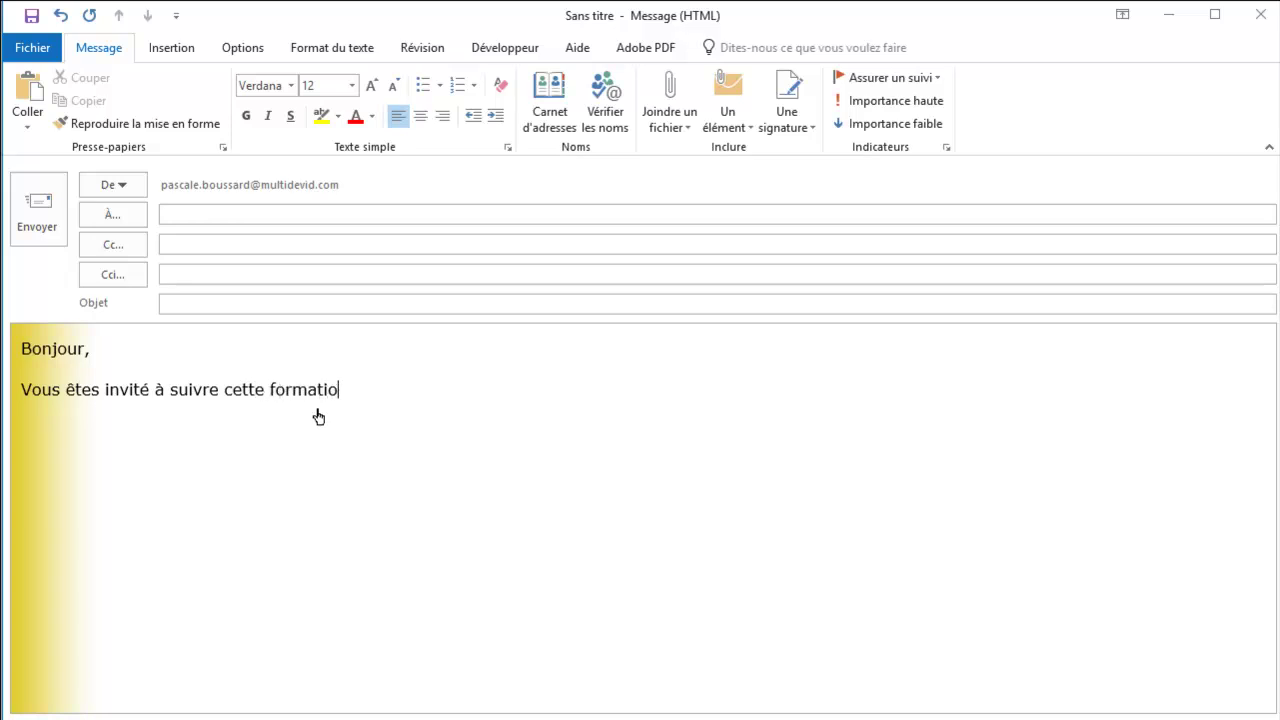
text(n Outlook :)
key(Return)
click(422, 86)
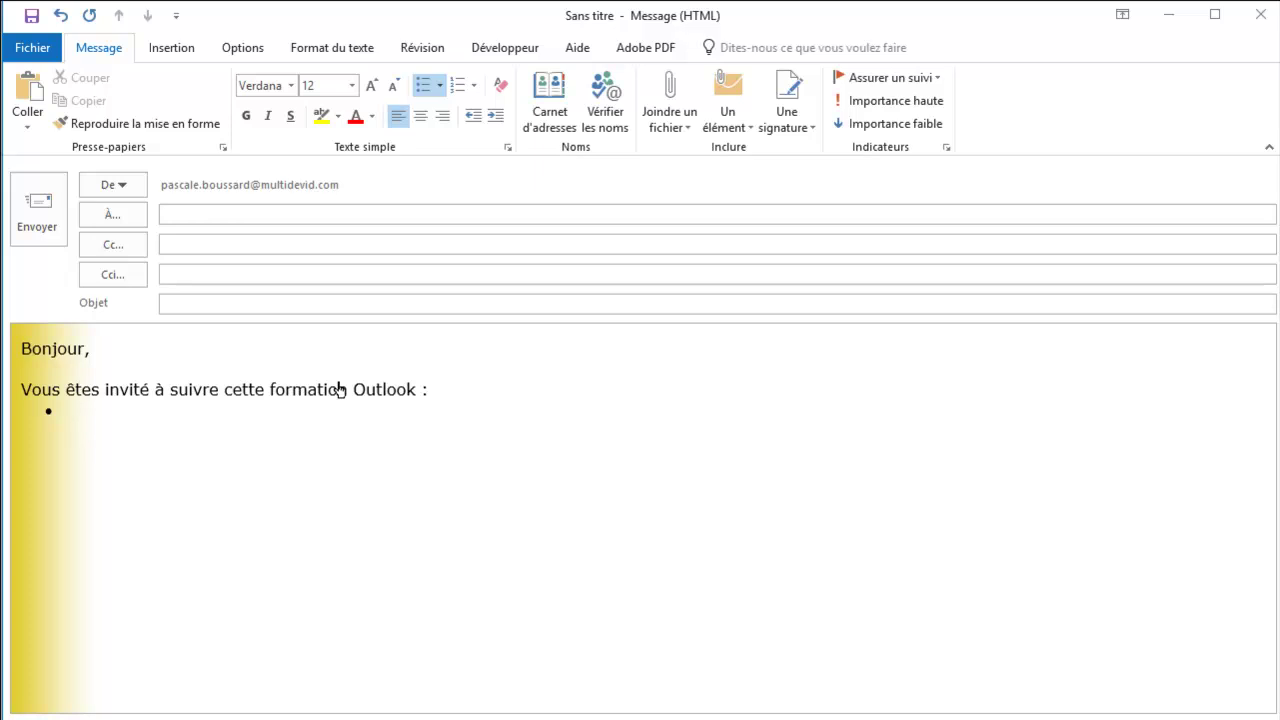
text(Chapitre1)
key(Tab)
text(Ligne )
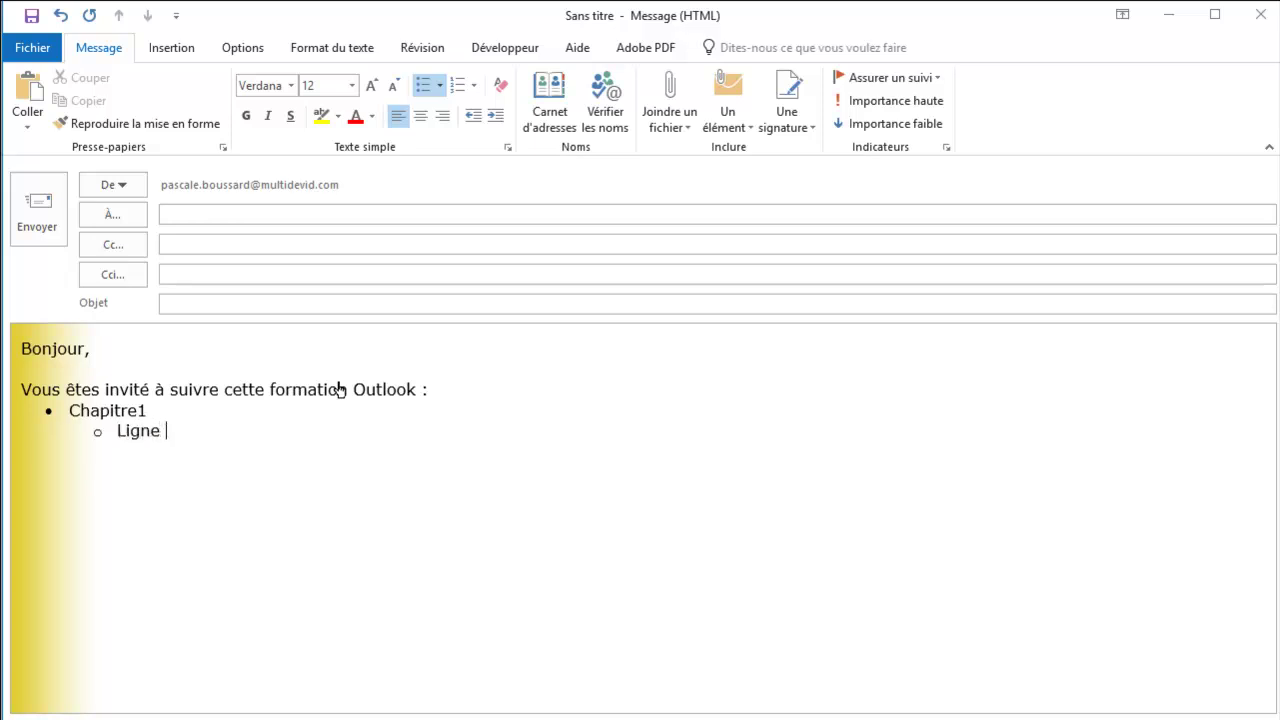
text(1 )
text(htt)
text(p:/)
text(/lie)
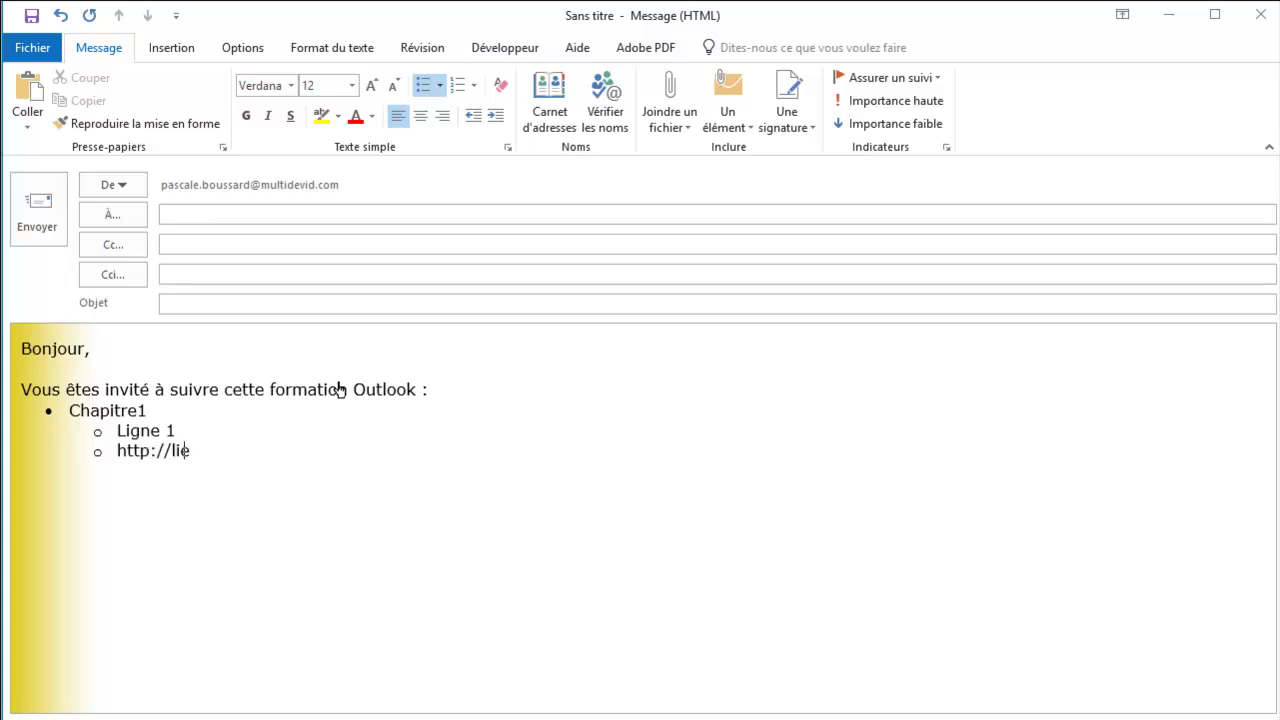
text(n.com)
key(Return)
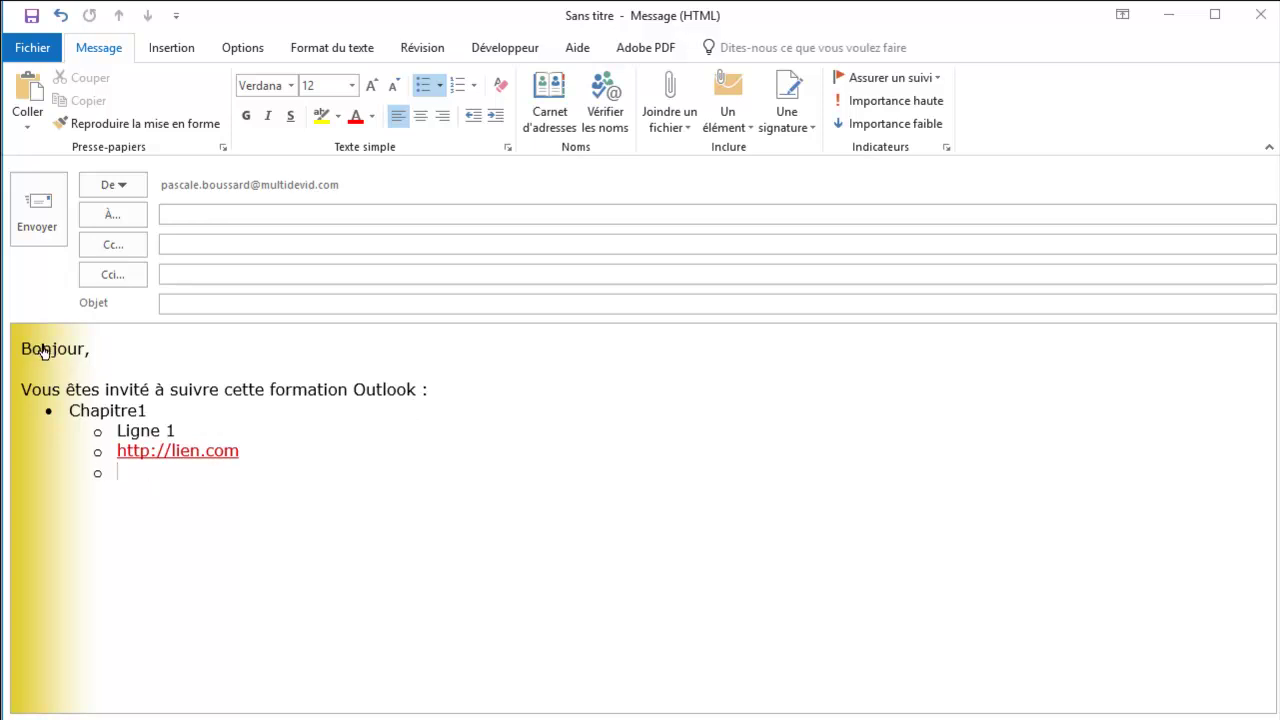
click(306, 52)
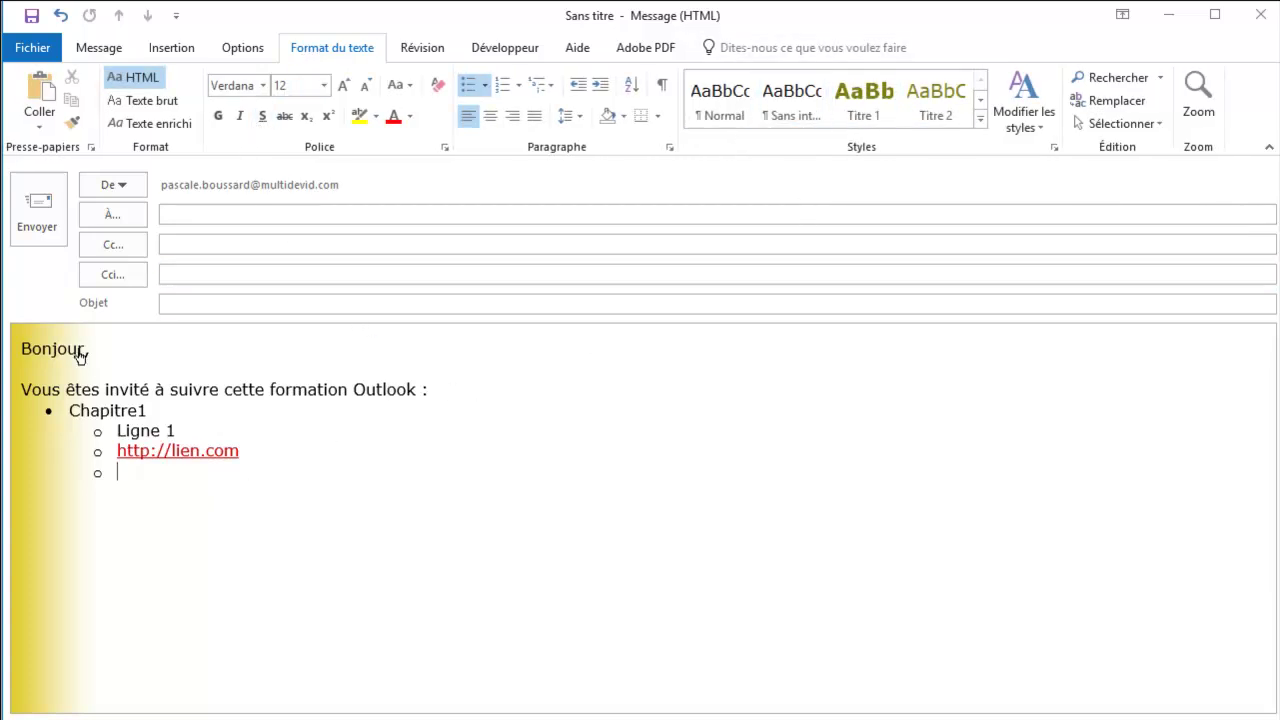
click(1040, 128)
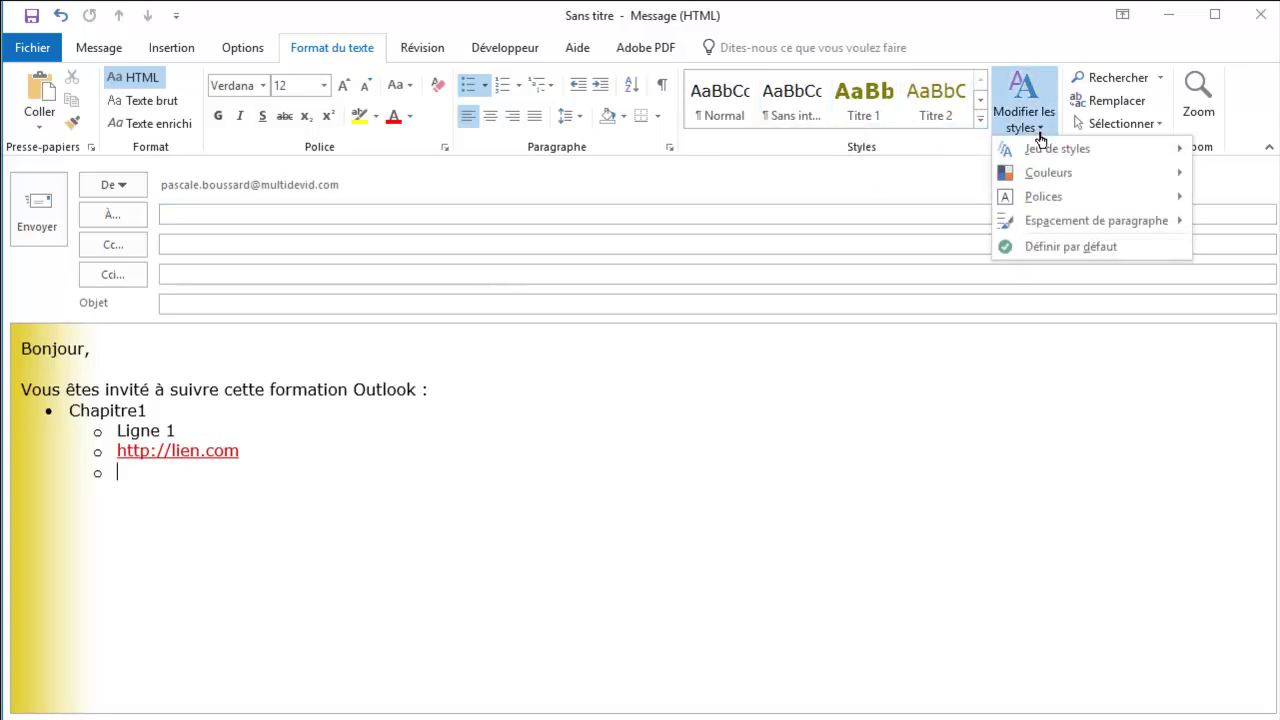
click(510, 427)
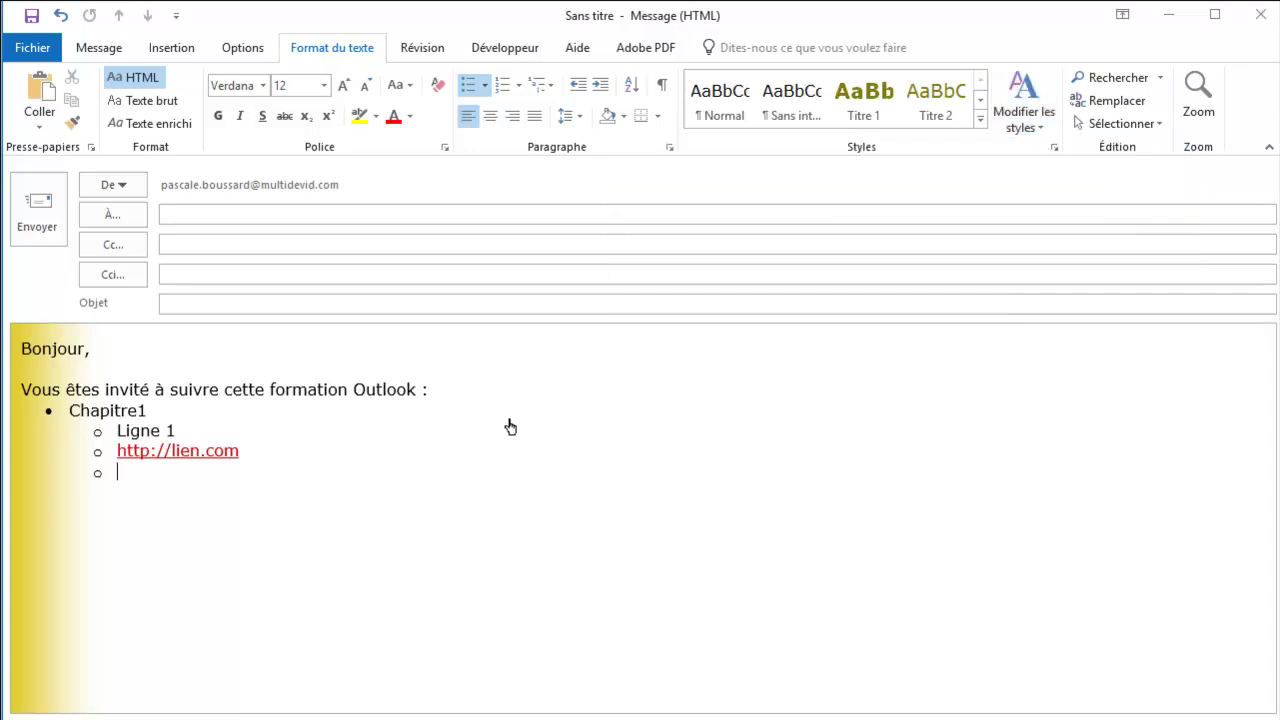